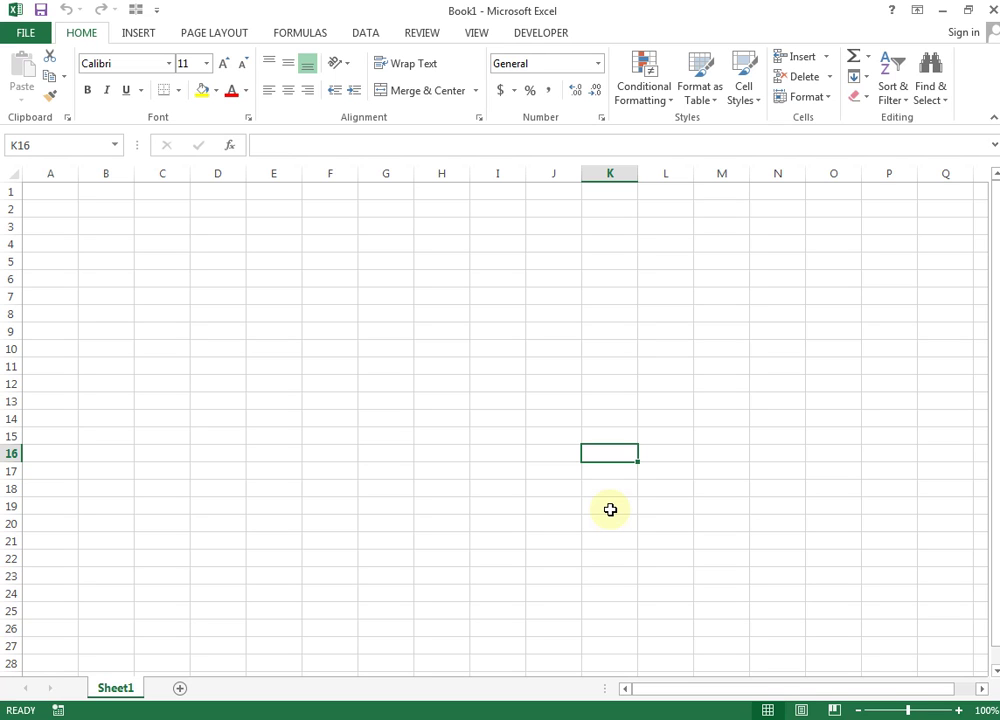
# Select and then deselect the Data1 and Data2 workbooks in the Project Files folder
pyautogui.click(306, 455)
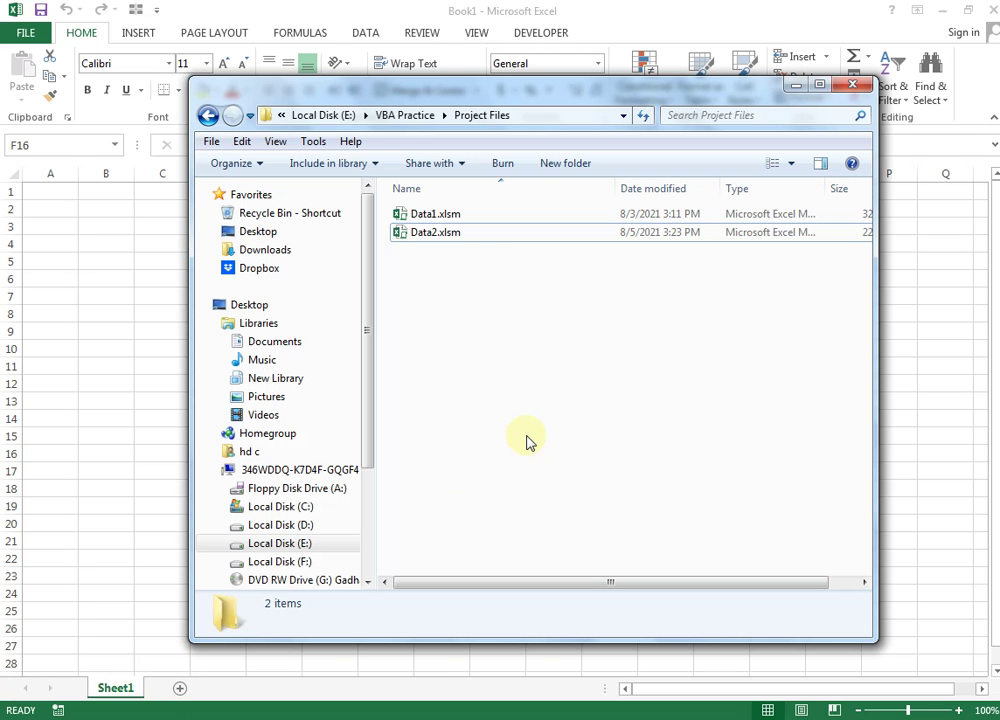
pyautogui.moveTo(497, 294)
pyautogui.mouseDown()
pyautogui.moveTo(405, 240)
pyautogui.moveTo(403, 212)
pyautogui.mouseUp()
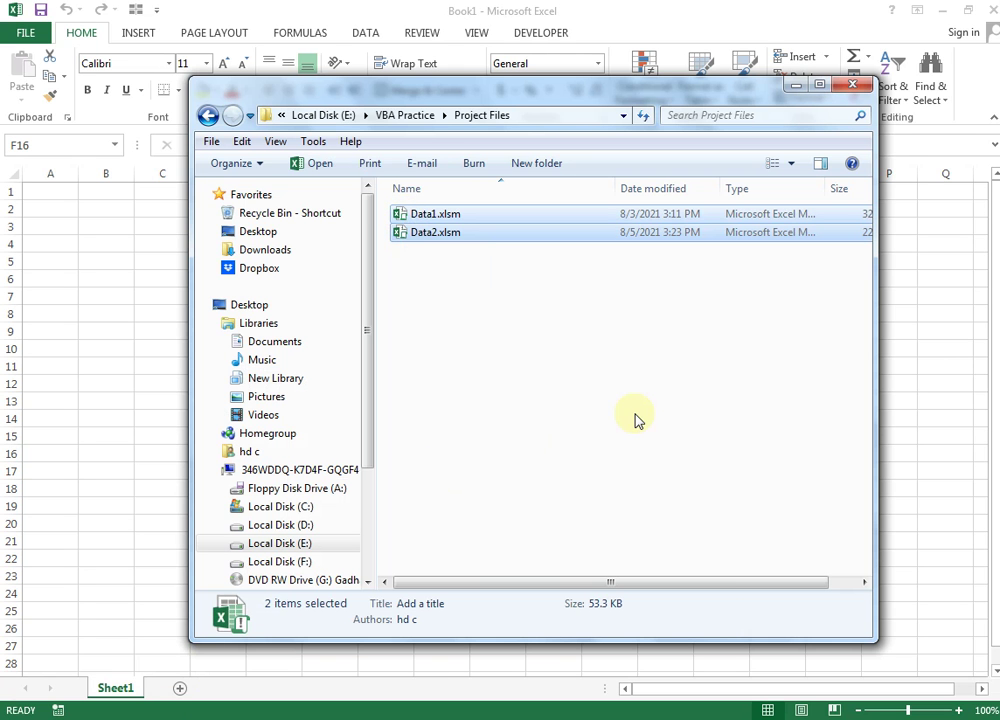
pyautogui.click(600, 370)
pyautogui.moveTo(554, 335); pyautogui.dragTo(405, 212)
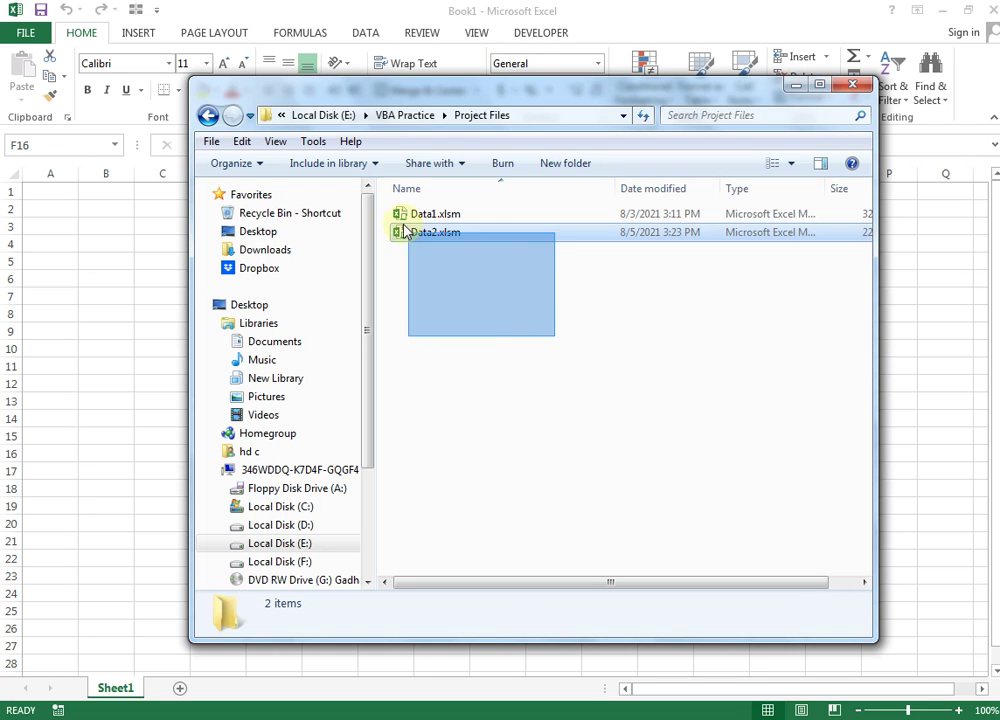
pyautogui.click(568, 393)
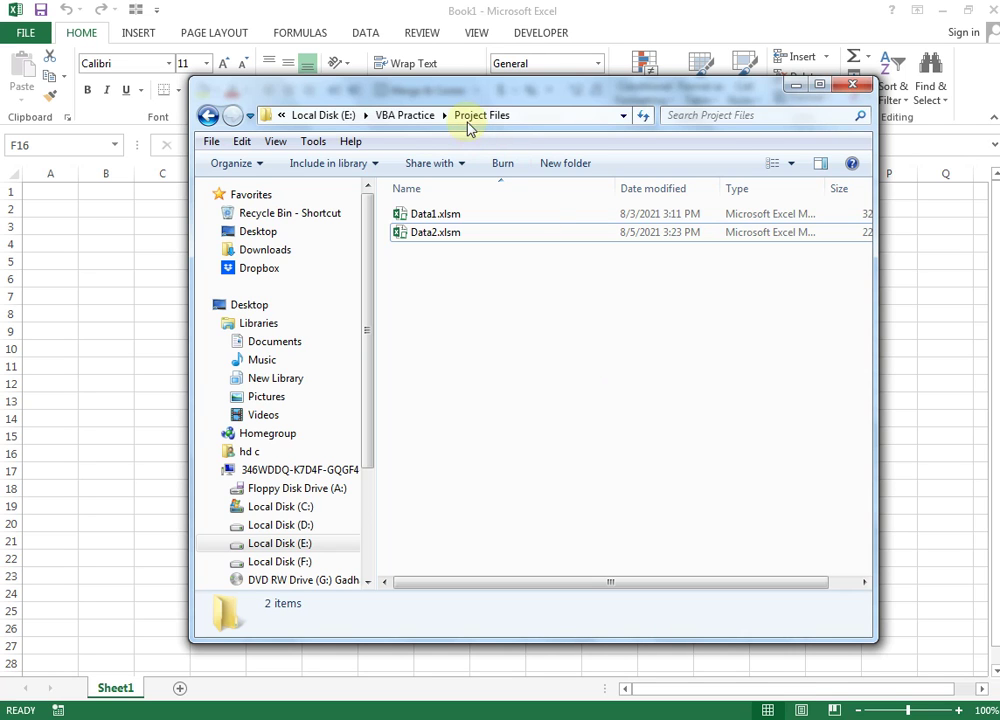
pyautogui.moveTo(616, 339); pyautogui.dragTo(404, 192)
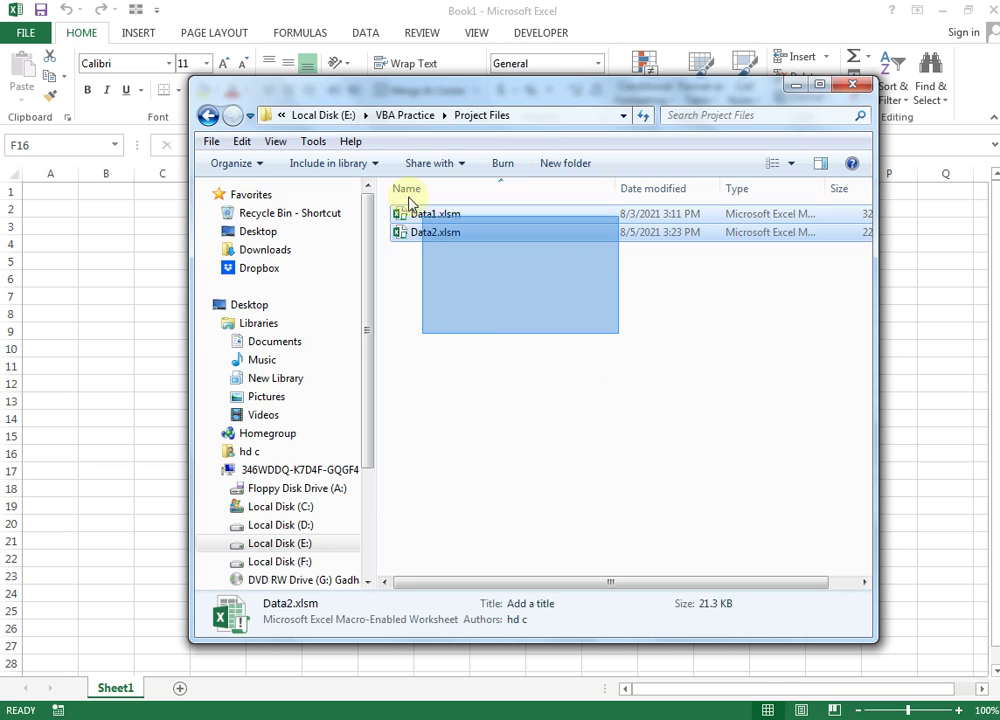
pyautogui.click(470, 341)
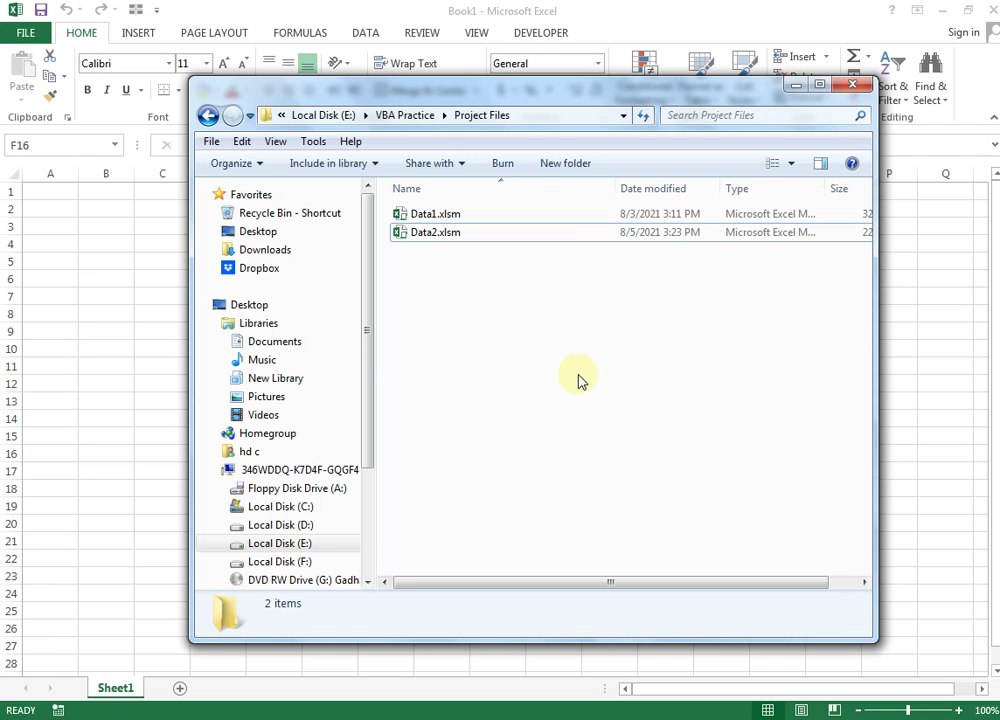
pyautogui.moveTo(609, 379); pyautogui.dragTo(395, 207)
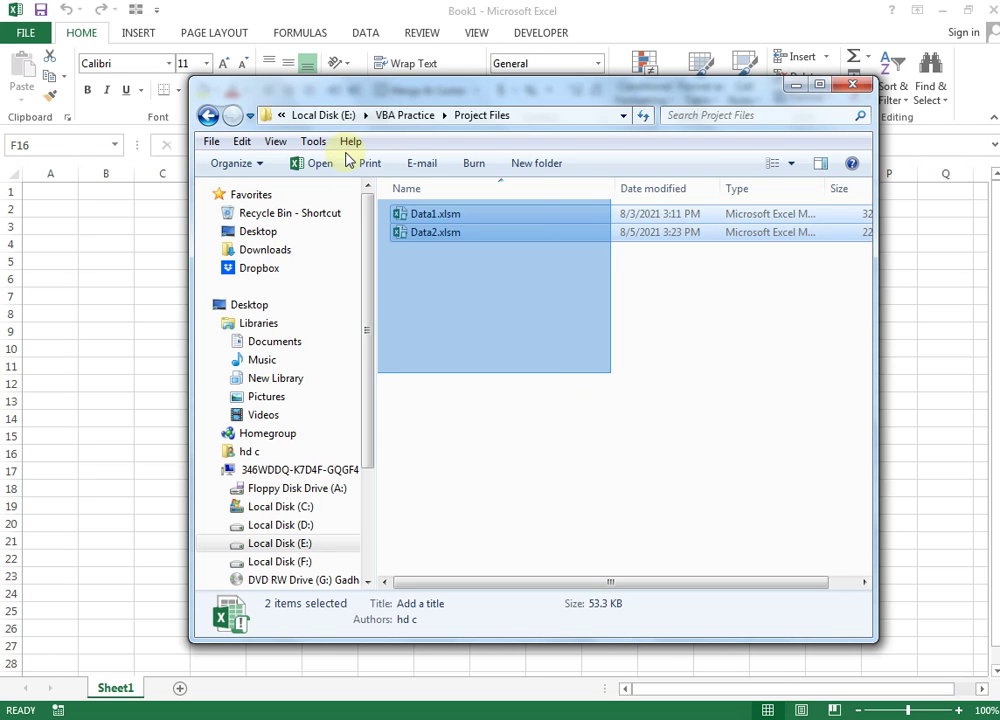
pyautogui.click(563, 310)
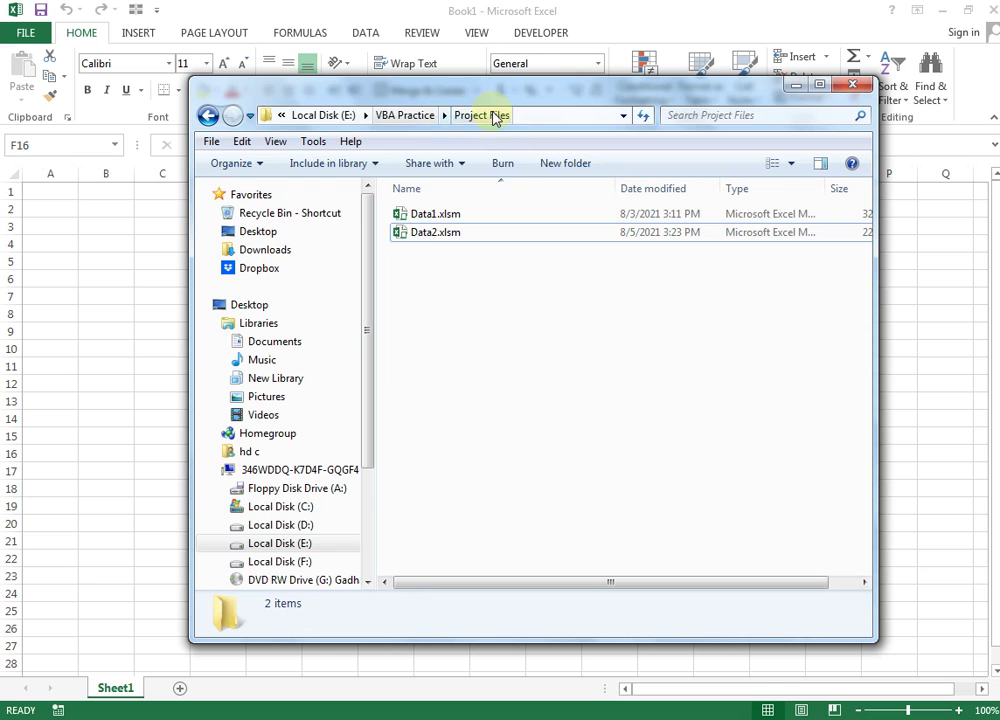
# Copy the Project Files folder address and close the folder window, back to Book1
pyautogui.rightClick(589, 121)
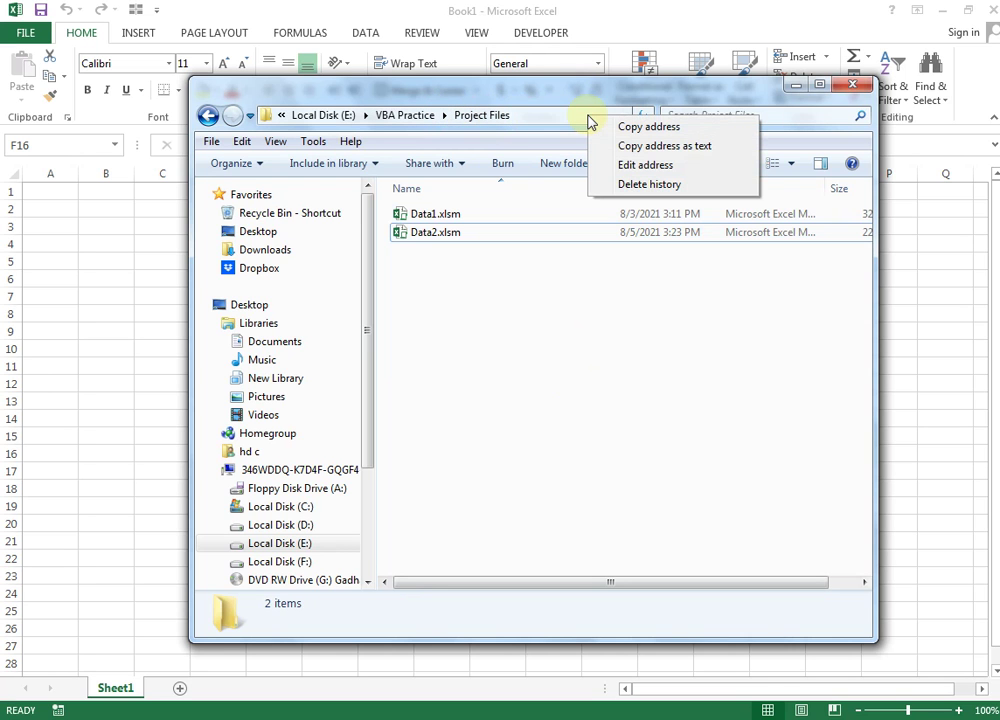
pyautogui.rightClick(534, 121)
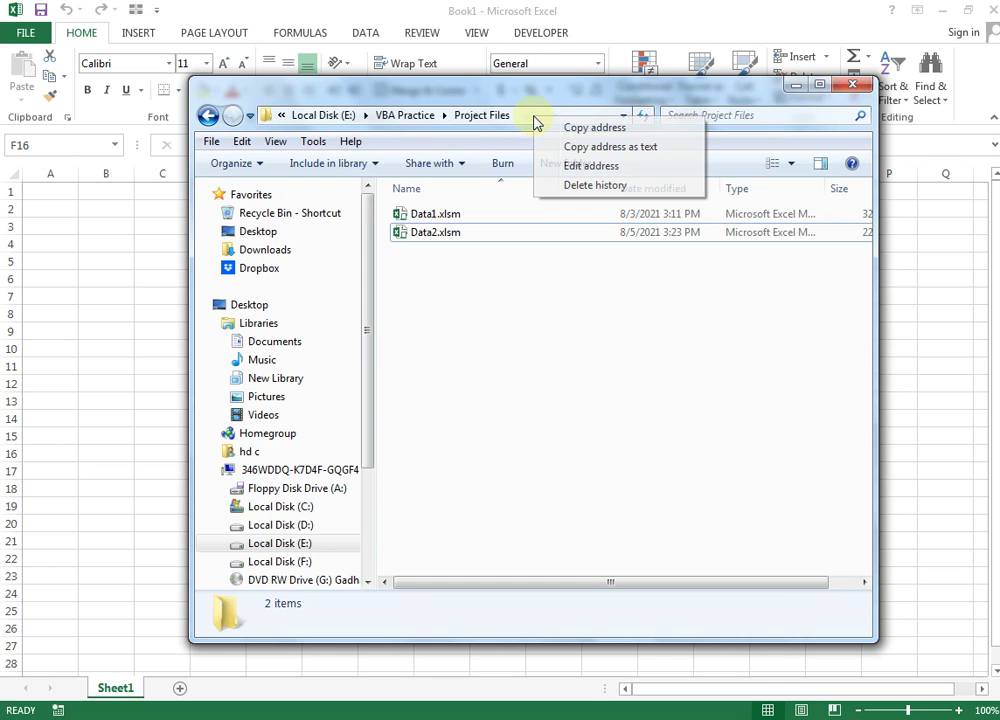
pyautogui.click(604, 128)
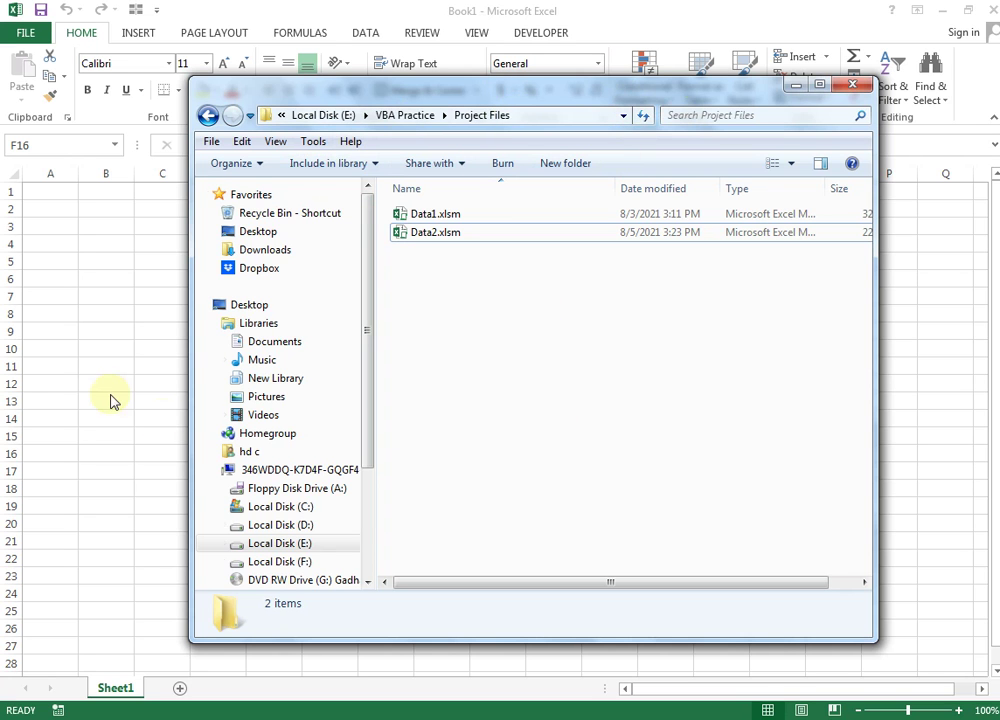
pyautogui.click(110, 396)
pyautogui.click(572, 382)
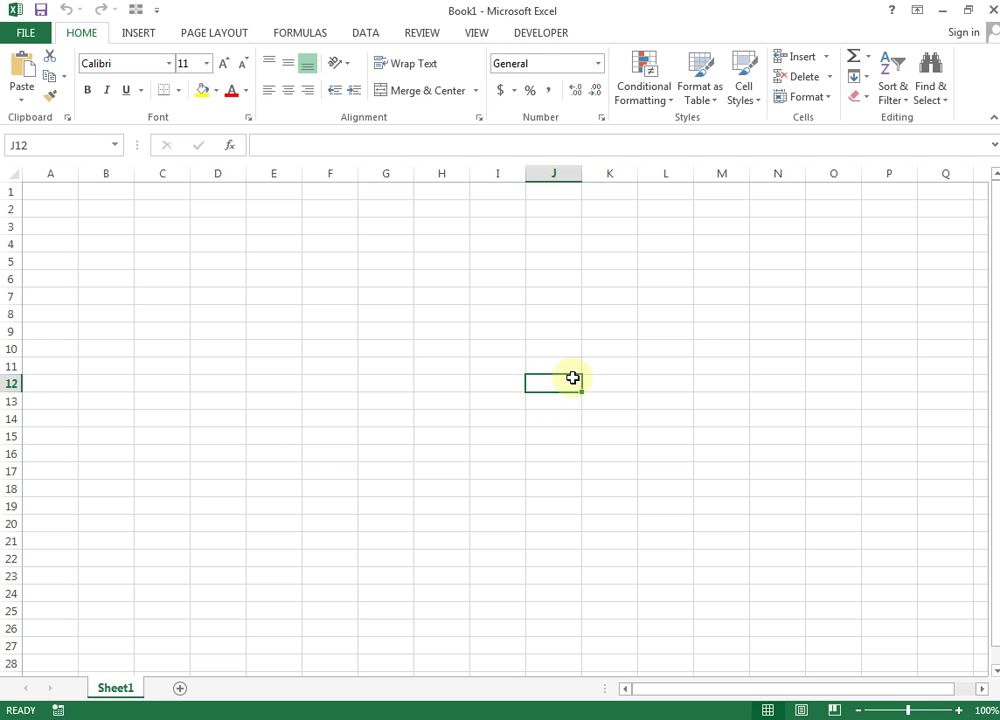
# In Advanced options, set 'At startup, open all files in' to E:\VBA Practice\Project Files and apply it
pyautogui.click(23, 31)
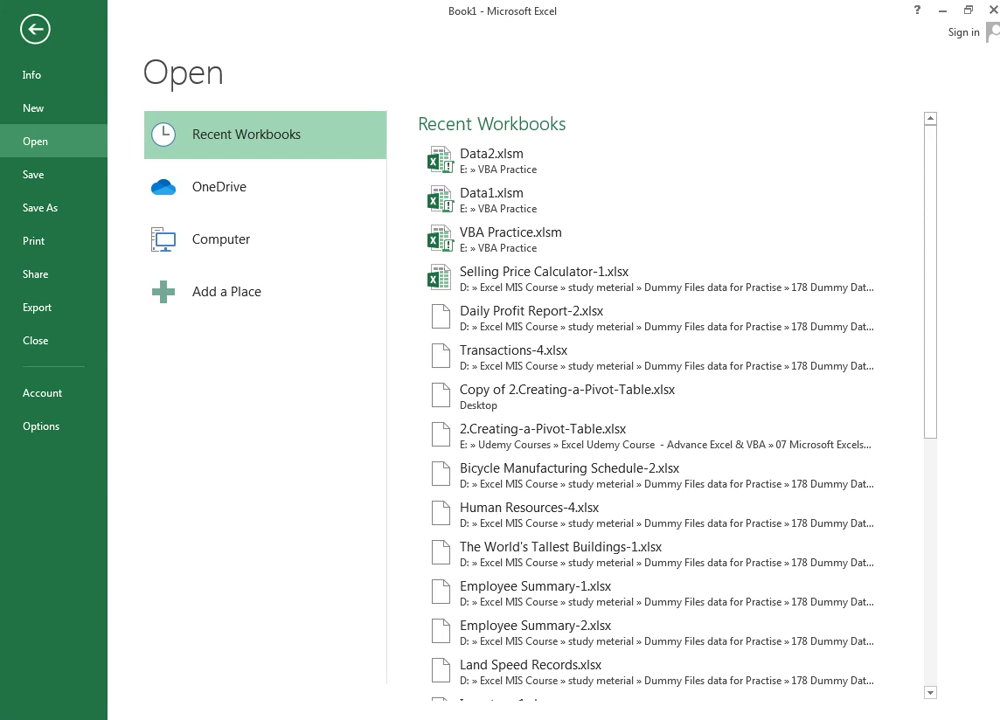
pyautogui.click(41, 428)
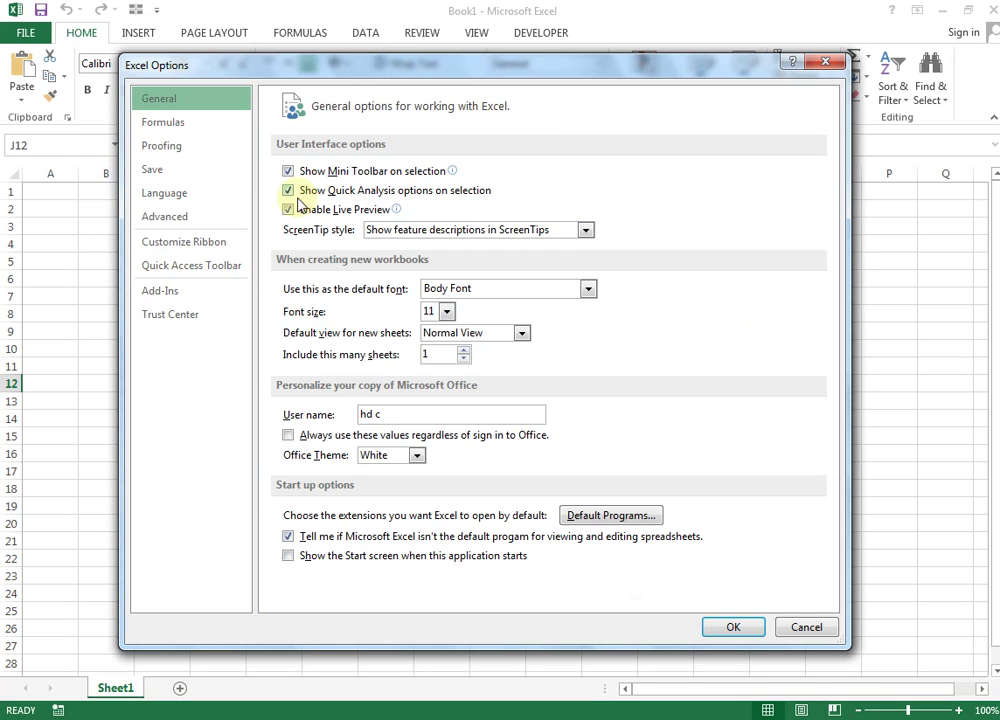
pyautogui.click(168, 217)
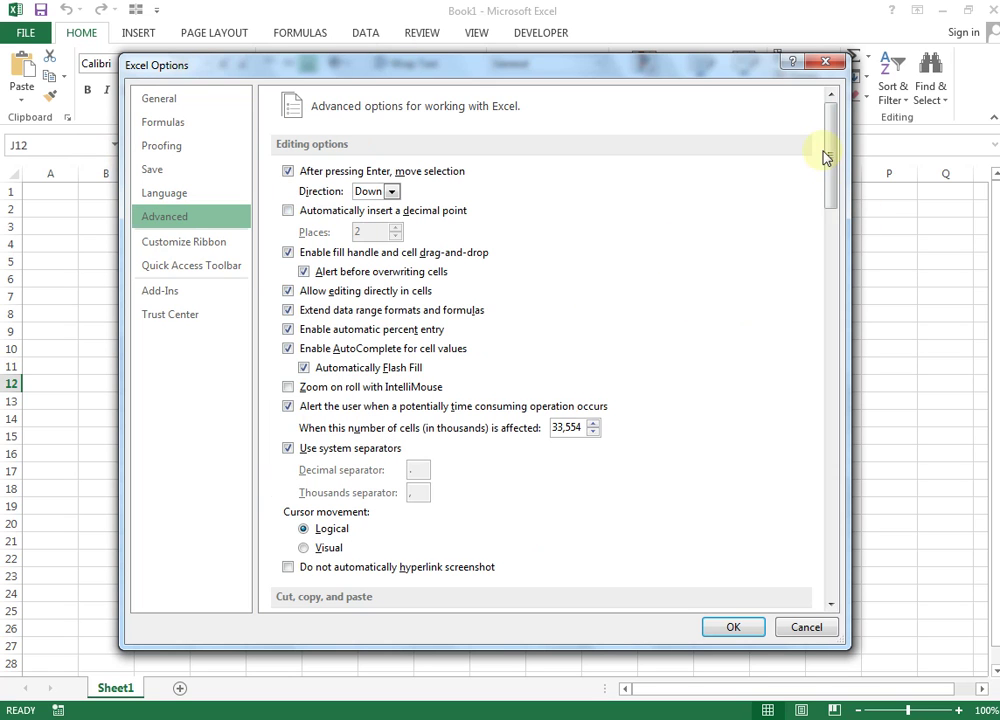
pyautogui.moveTo(833, 150)
pyautogui.mouseDown()
pyautogui.moveTo(840, 405)
pyautogui.moveTo(826, 522)
pyautogui.mouseUp()
pyautogui.click(422, 372)
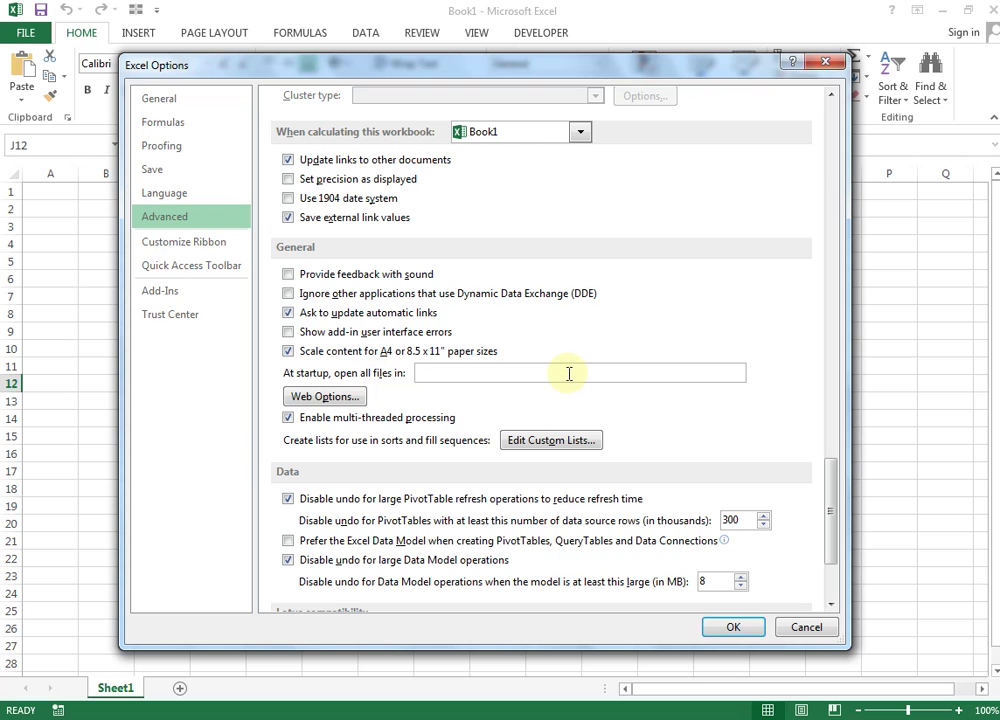
pyautogui.write('E:\\VBA Practice\\Project Files')
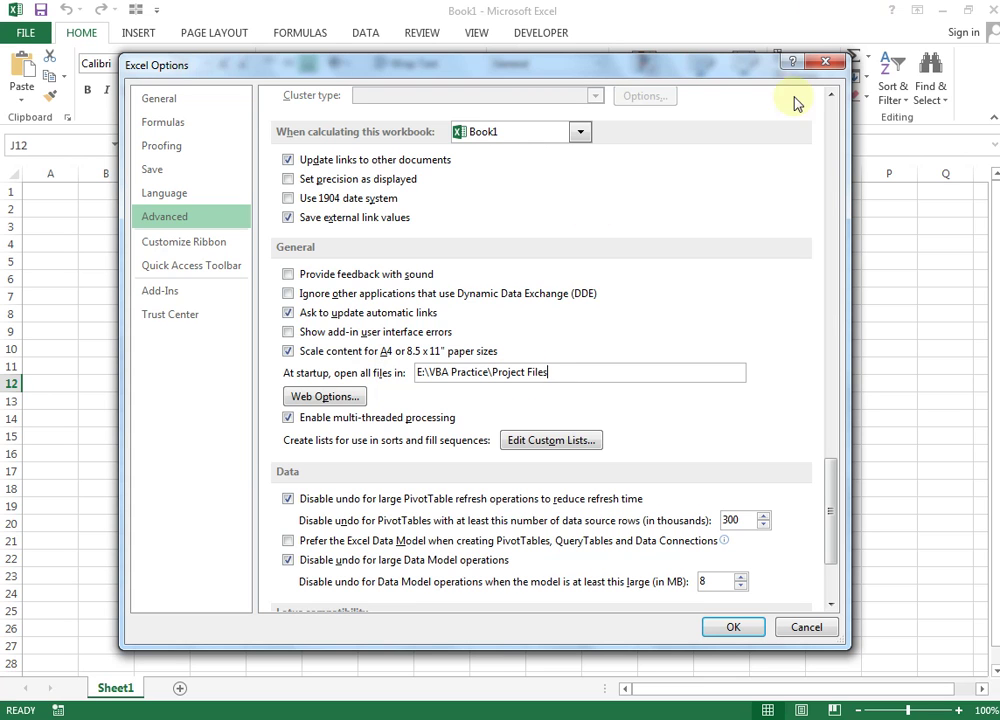
pyautogui.click(741, 632)
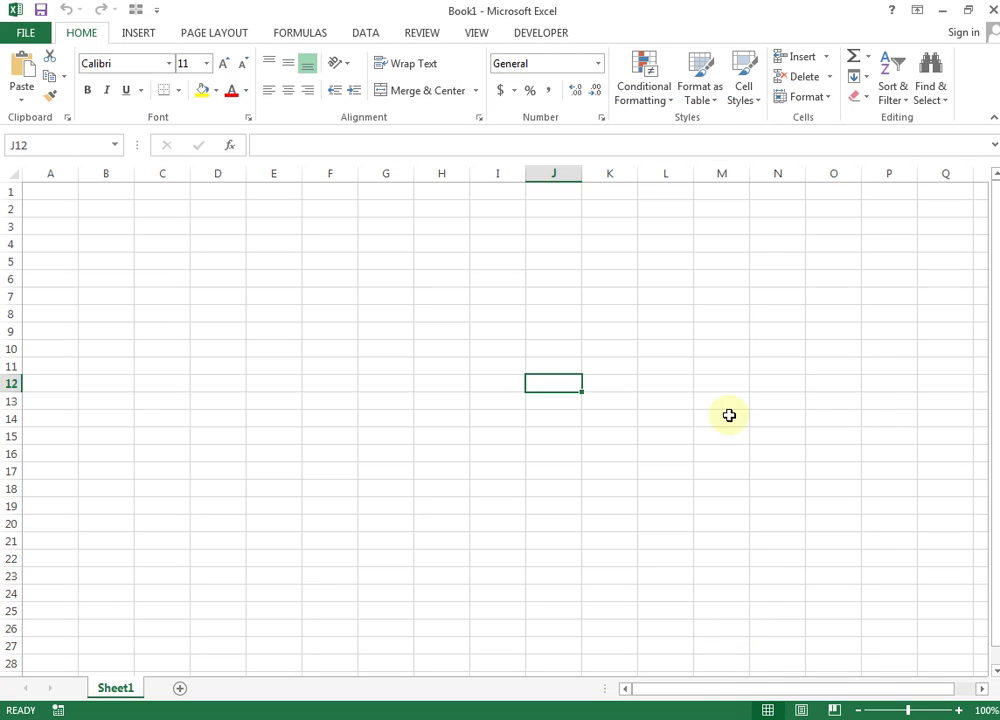
pyautogui.click(742, 296)
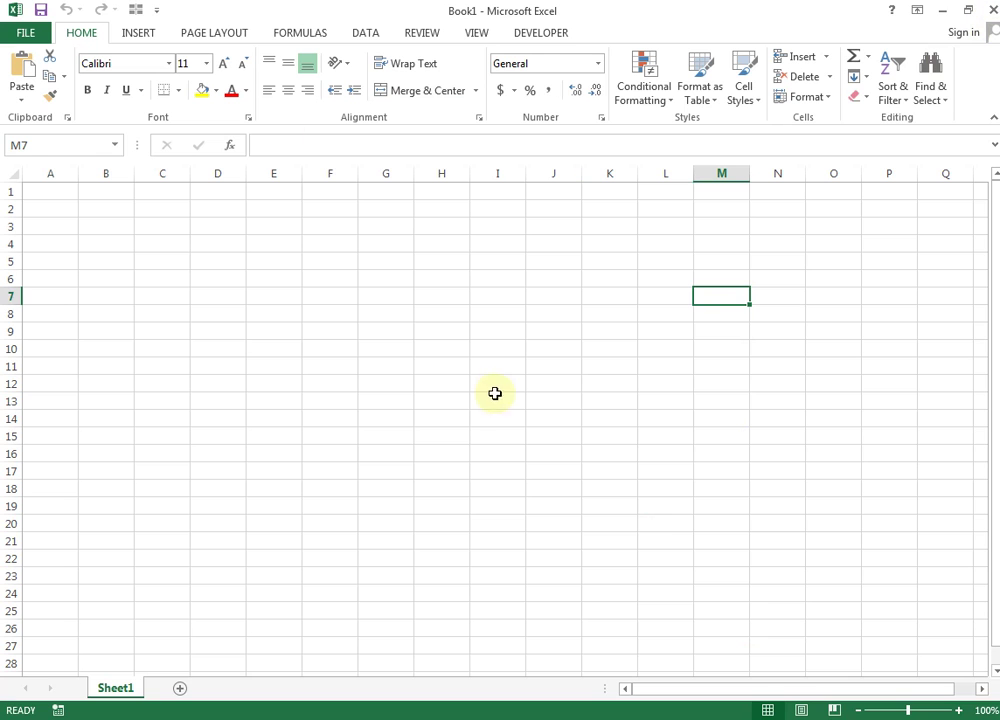
# Leave the File backstage and exit Excel, closing the blank Book1 workbook
pyautogui.click(494, 393)
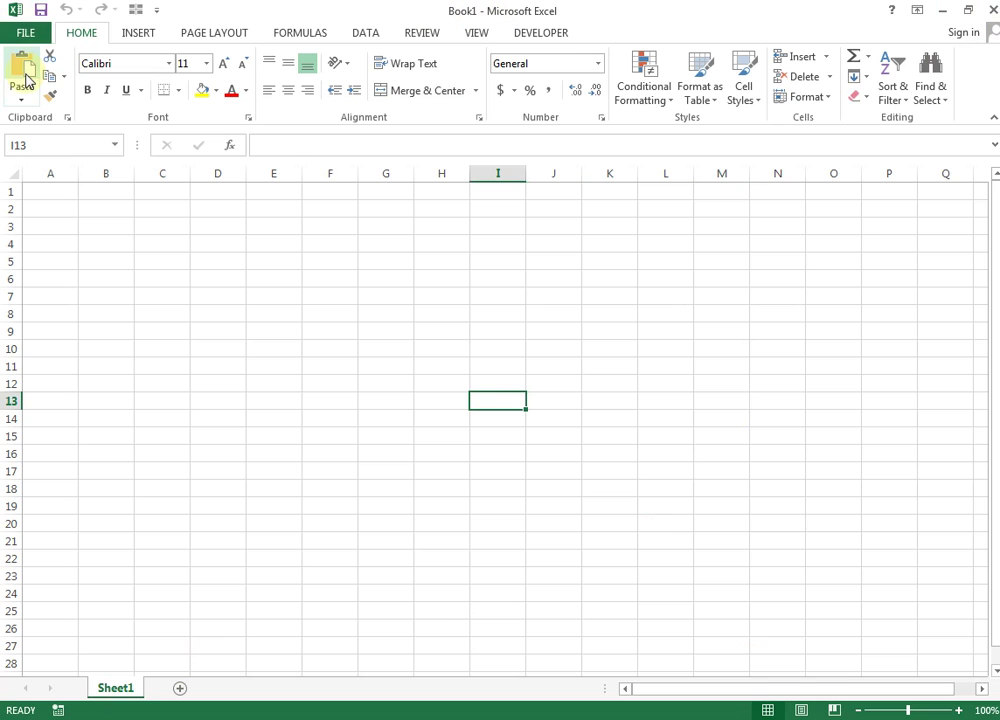
pyautogui.click(21, 31)
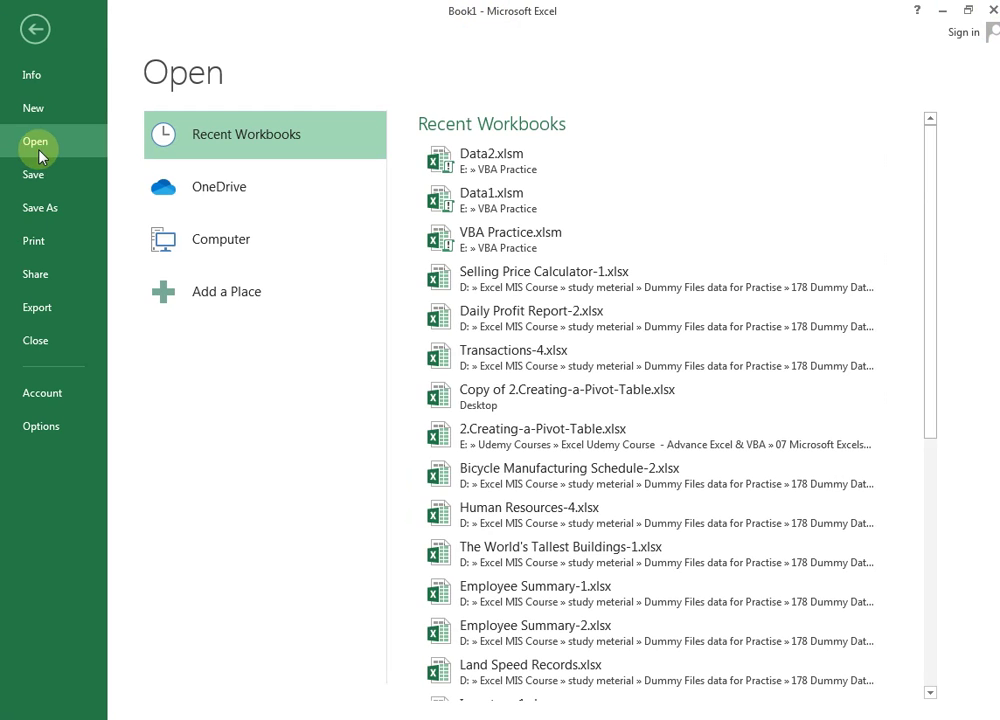
pyautogui.click(31, 107)
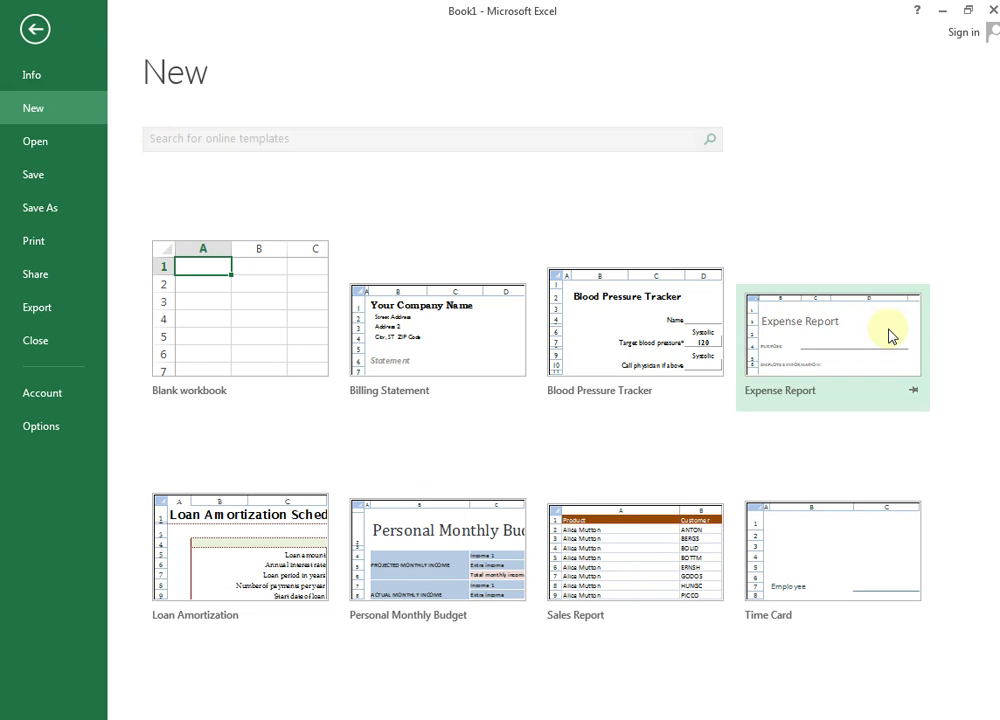
pyautogui.click(36, 31)
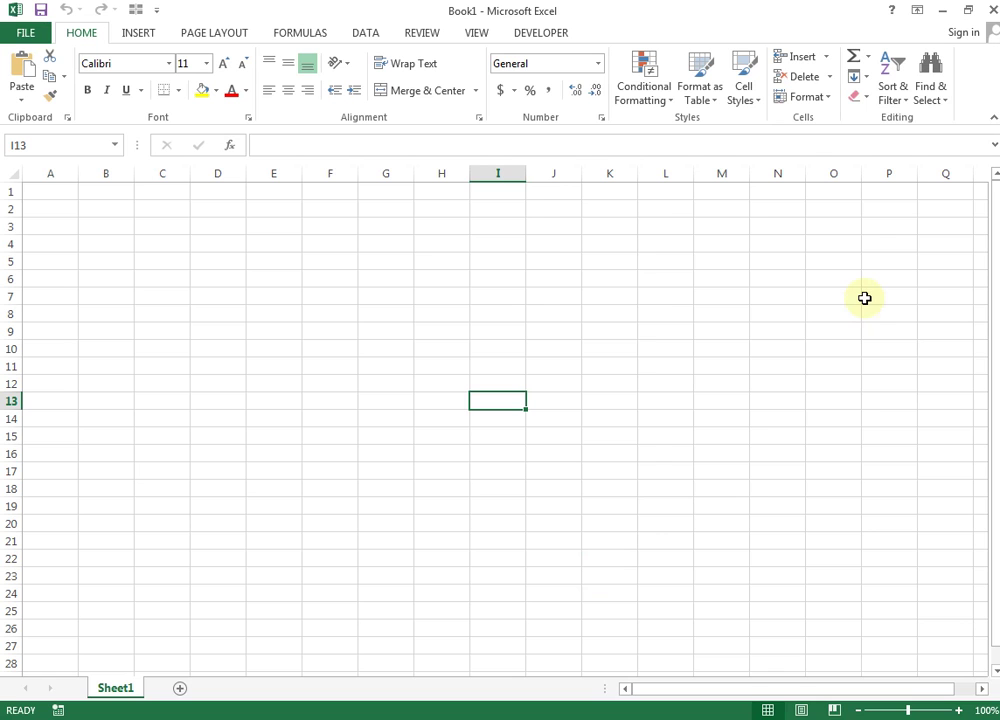
pyautogui.click(860, 303)
pyautogui.click(989, 10)
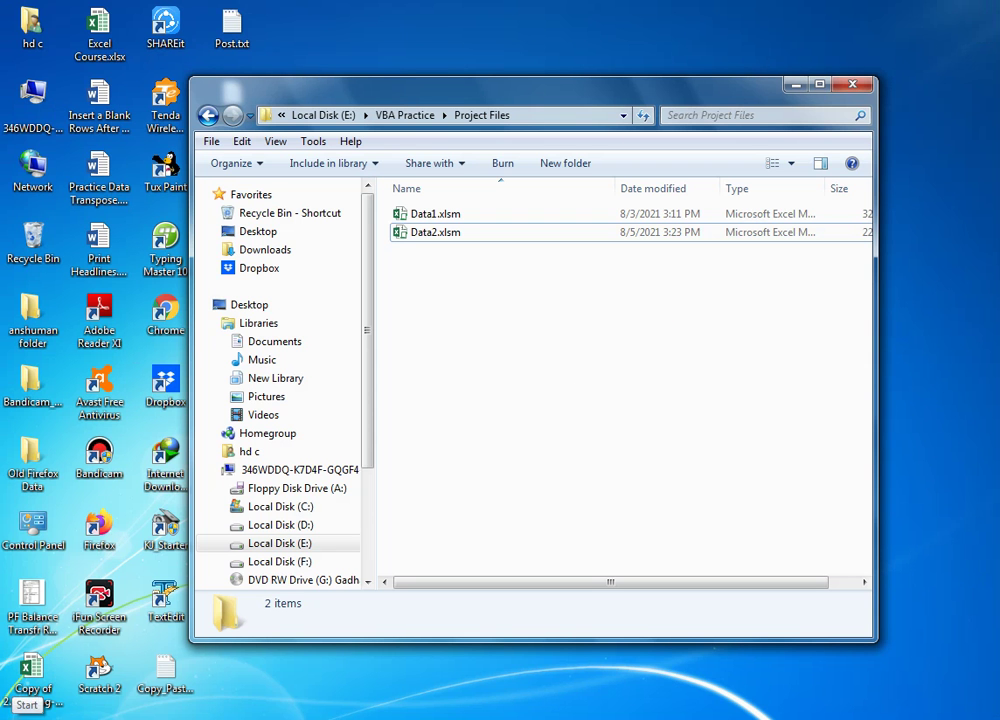
# Start Excel 2013 from the Windows Start menu
pyautogui.click(12, 708)
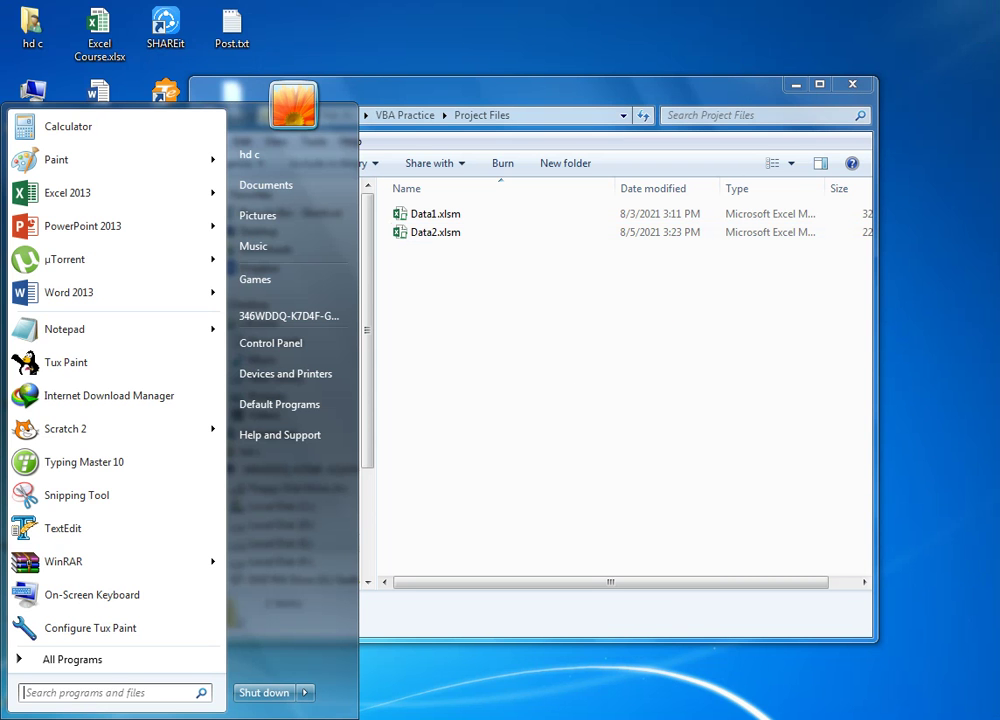
pyautogui.click(76, 201)
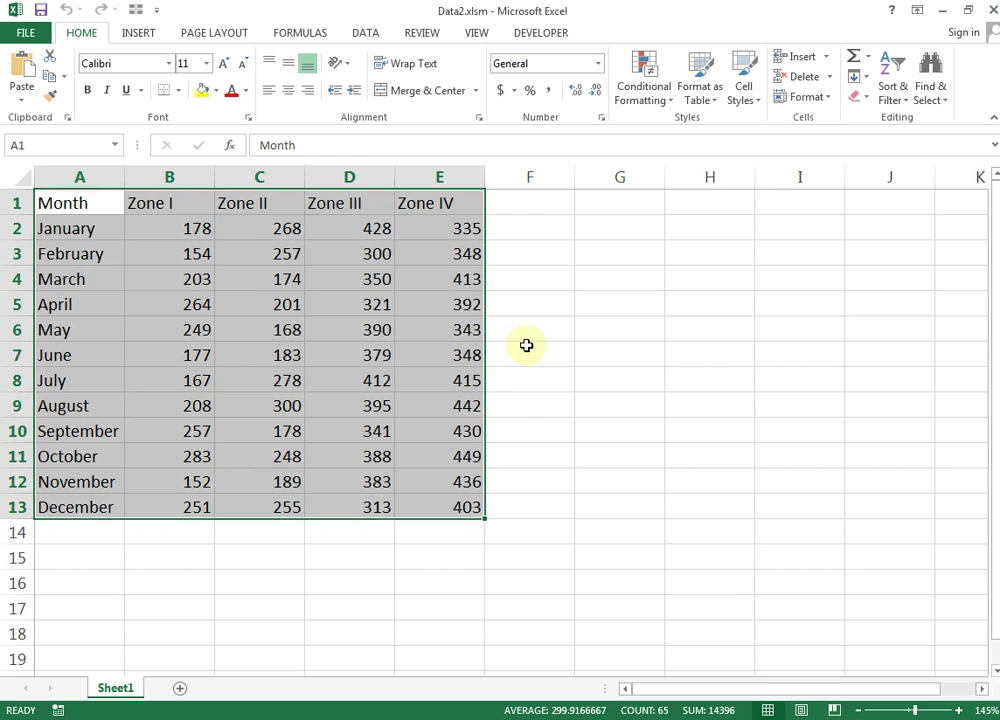
# Check cells in the auto-opened Data2 workbook, then bring the Project Files folder window forward
pyautogui.moveTo(526, 345); pyautogui.dragTo(730, 352)
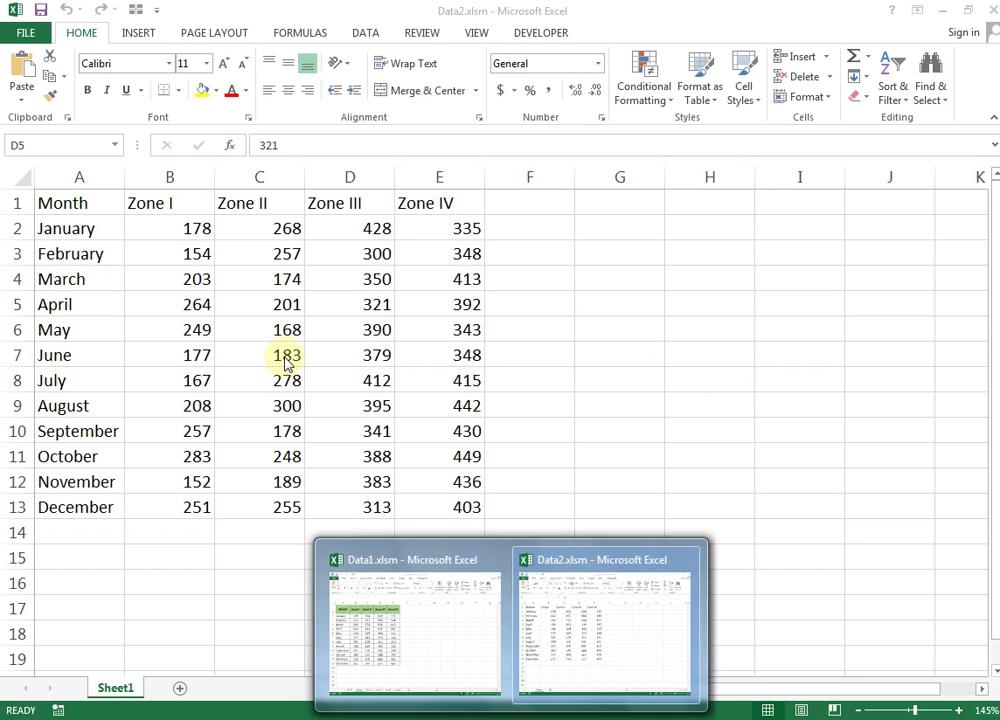
pyautogui.click(628, 337)
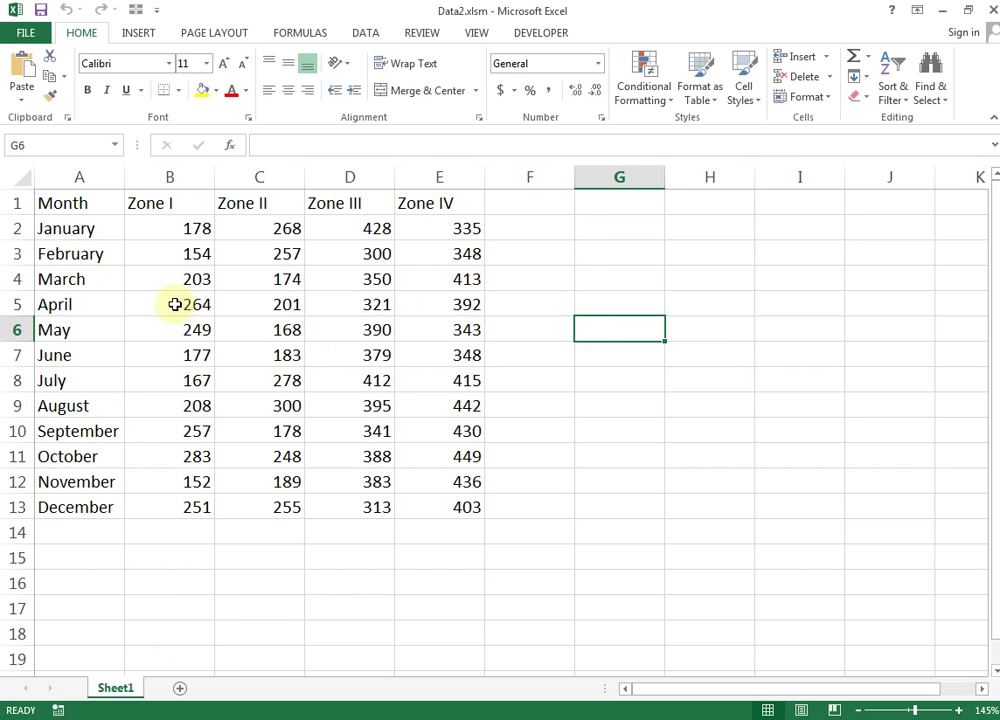
pyautogui.click(175, 269)
pyautogui.hotkey('alt', 'Tab')
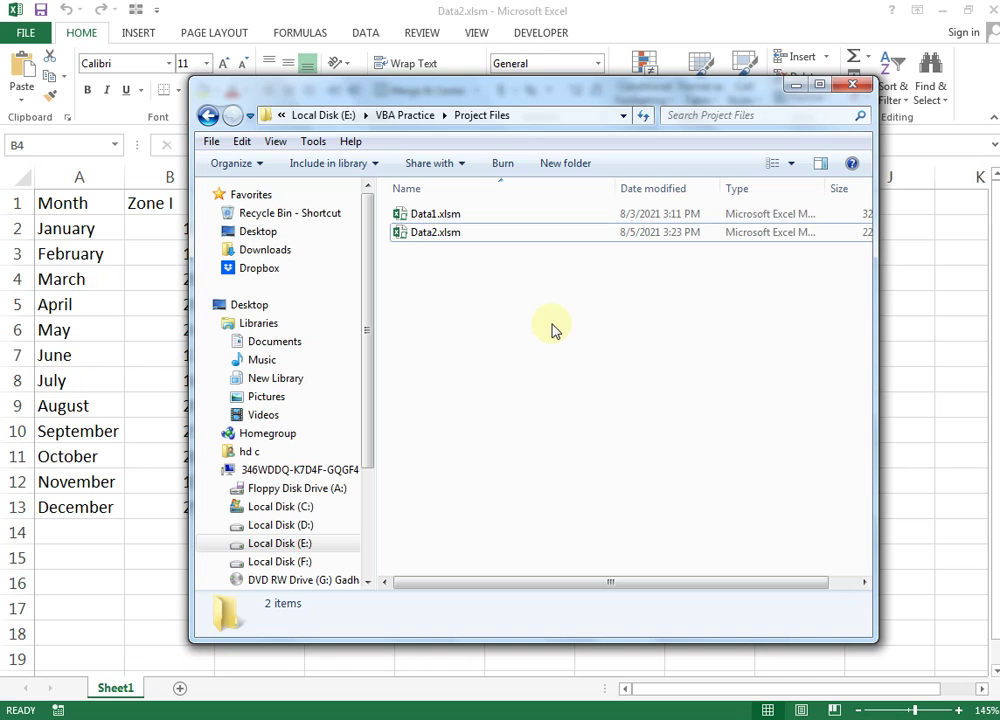
pyautogui.moveTo(608, 357); pyautogui.dragTo(402, 210)
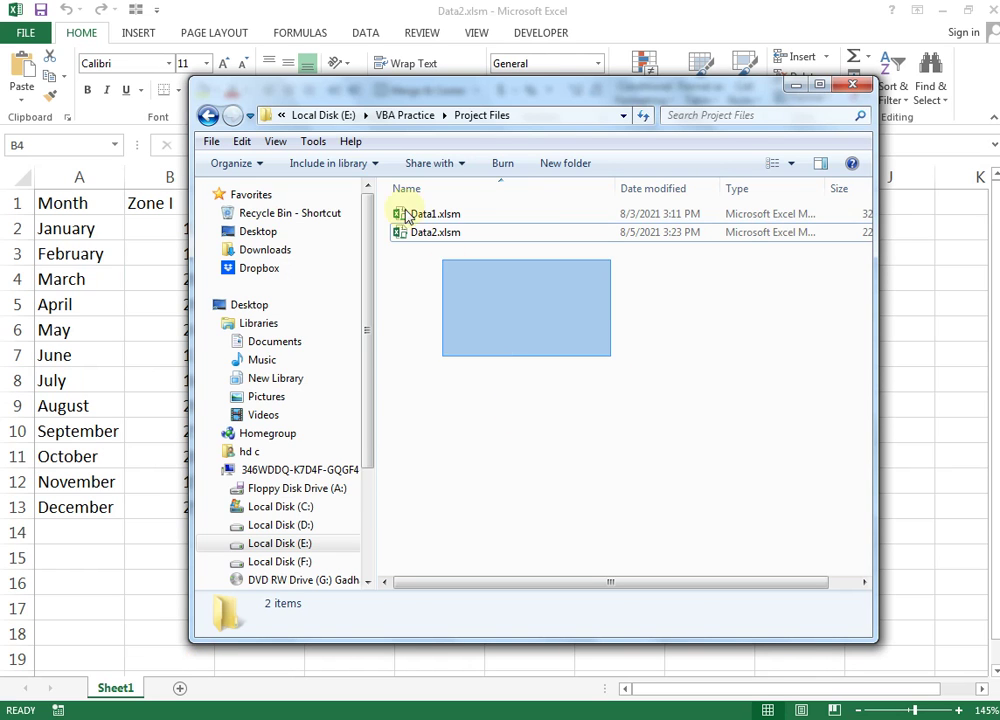
pyautogui.click(752, 392)
pyautogui.hotkey('alt', 'Tab')
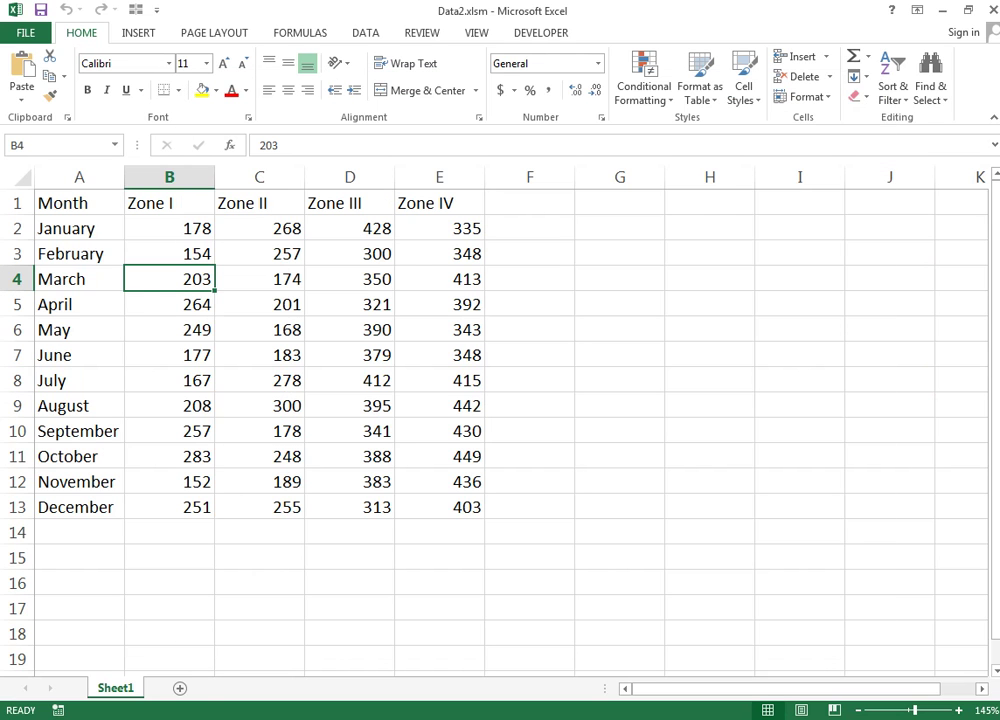
pyautogui.hotkey('alt', 'Tab')
pyautogui.hotkey('alt', 'Tab')
pyautogui.click(598, 386)
pyautogui.hotkey('alt', 'Tab')
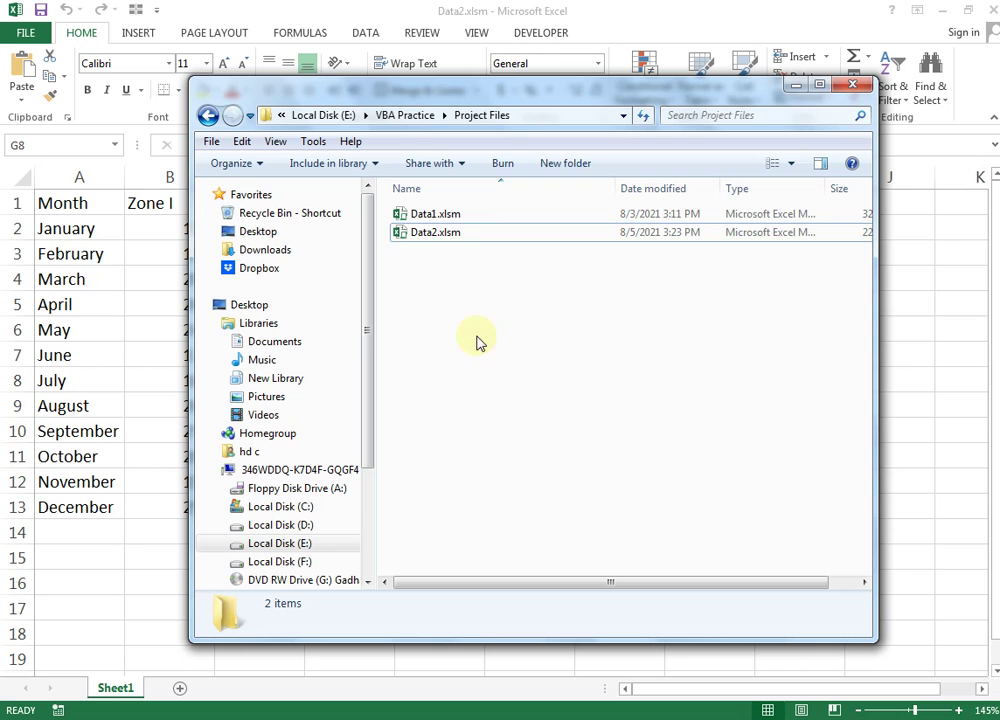
# Duplicate Data2.xlsm in Project Files and rename the copy to Data3.xlsm
pyautogui.click(449, 232)
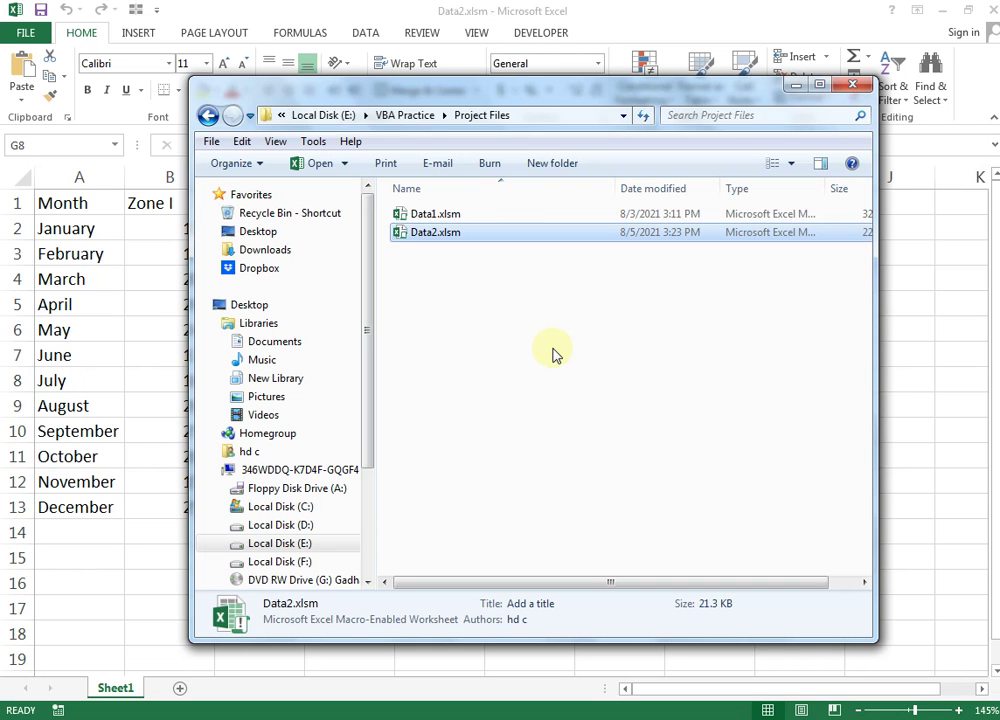
pyautogui.hotkey('ctrl', 'c')
pyautogui.hotkey('ctrl', 'v')
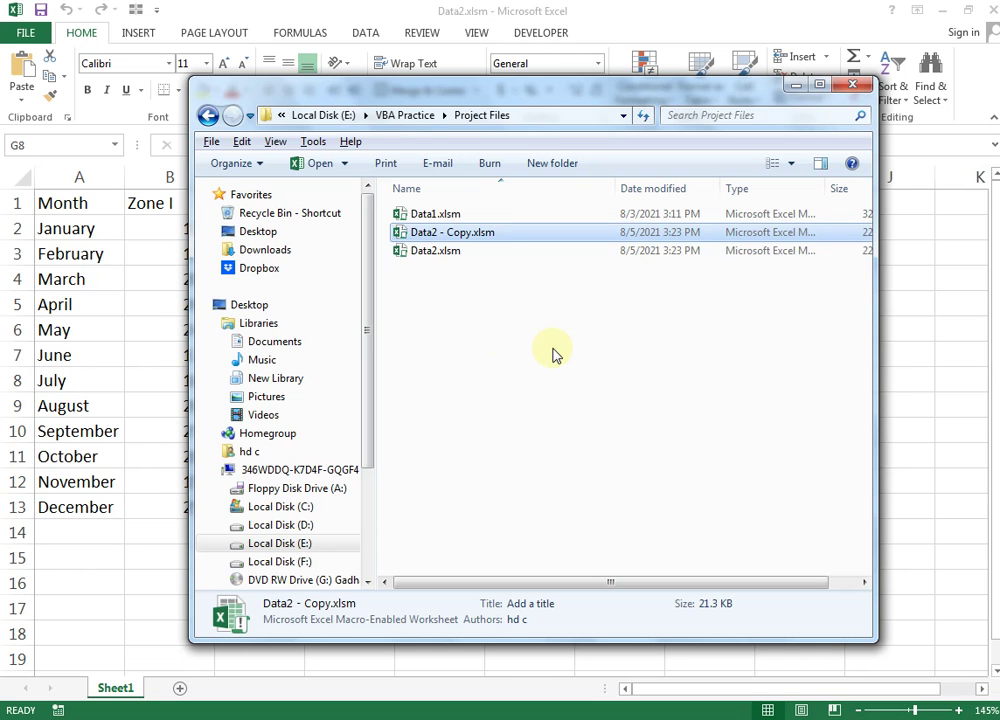
pyautogui.press('F2')
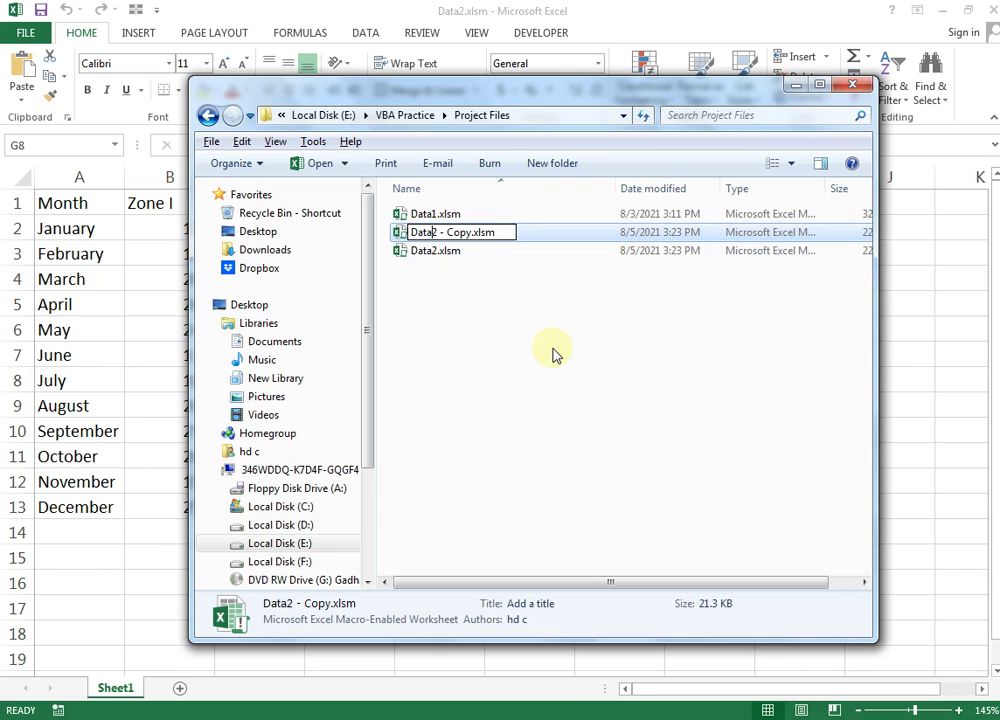
pyautogui.write('3')
pyautogui.press('Delete')
pyautogui.press('Delete')
pyautogui.press('Delete')
pyautogui.press('Delete')
pyautogui.press('Delete')
pyautogui.press('Delete')
pyautogui.press('Delete')
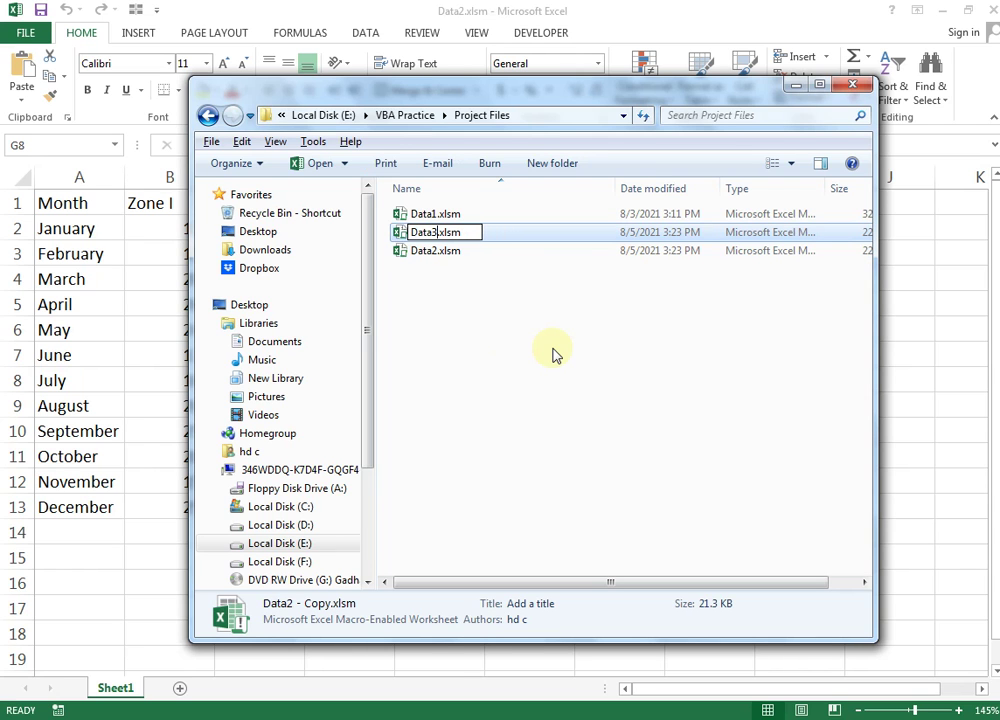
pyautogui.press('Return')
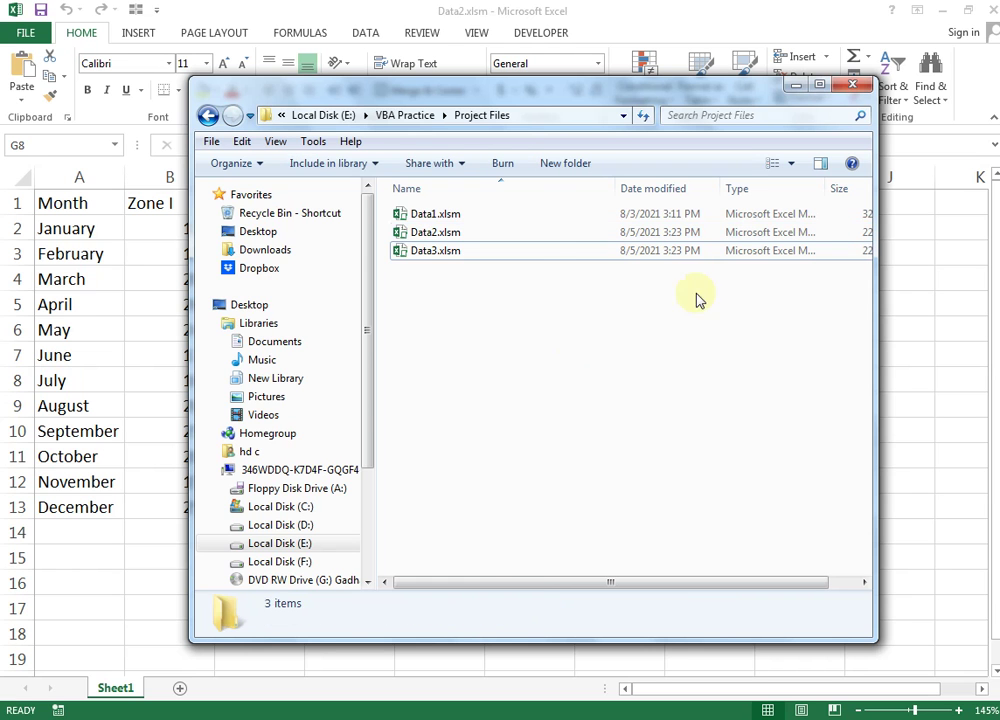
# Close the Project Files folder and the Data2 and Data1 workbooks
pyautogui.click(852, 85)
pyautogui.click(886, 426)
pyautogui.click(993, 12)
pyautogui.click(993, 12)
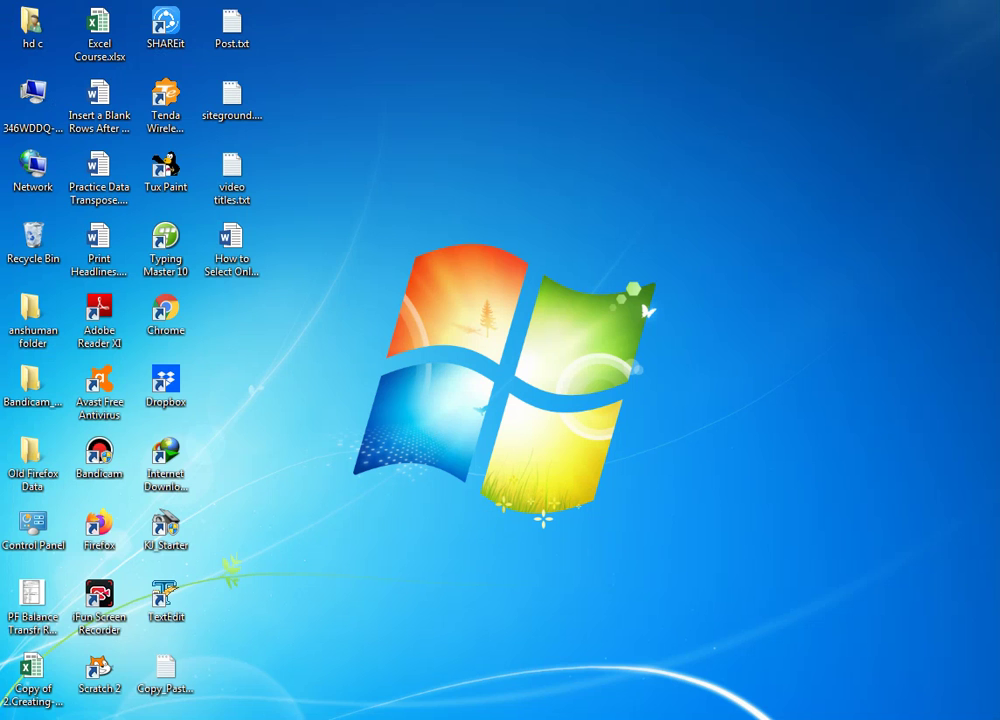
# Relaunch Excel 2013 and confirm Data1, Data2 and Data3 opened, bringing Data3 to the front
pyautogui.press('super')
pyautogui.click(62, 194)
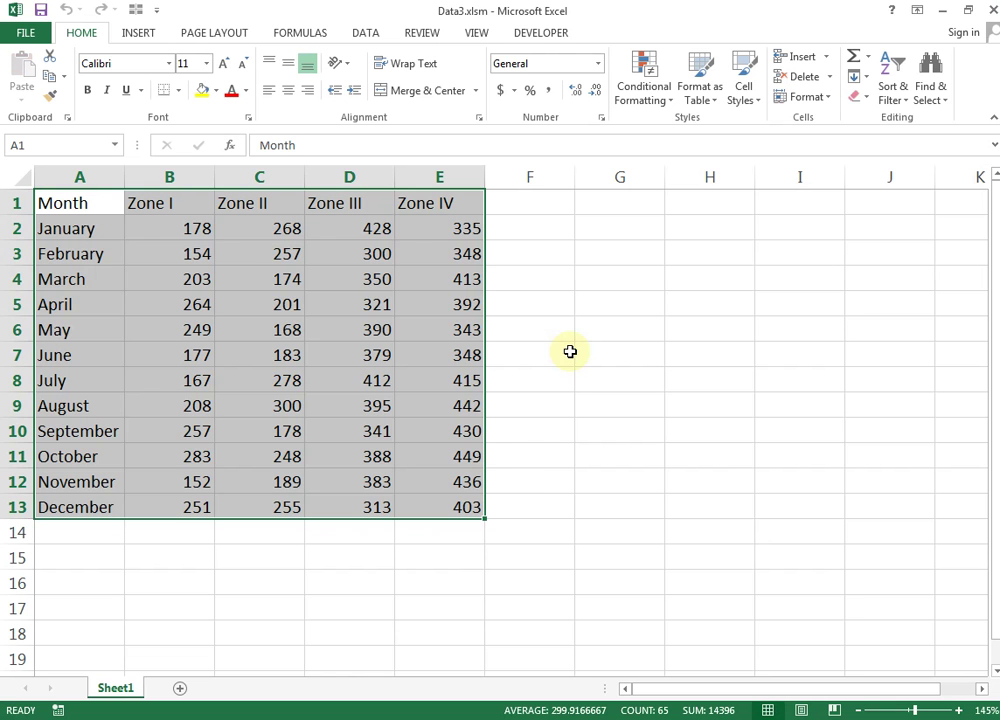
pyautogui.click(612, 412)
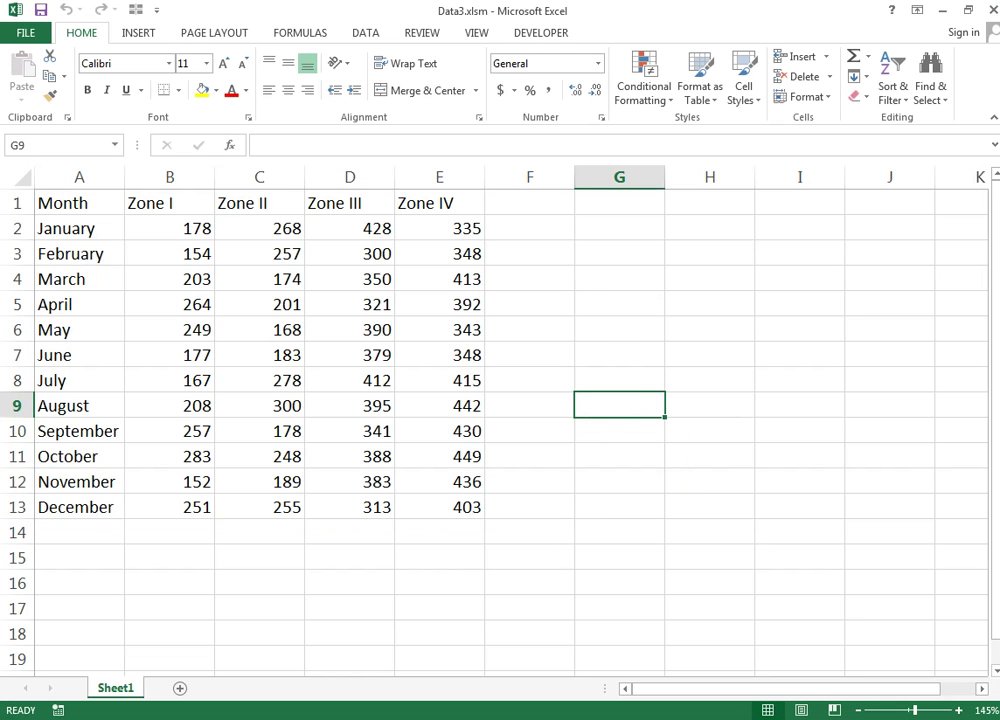
pyautogui.moveTo(420, 665)
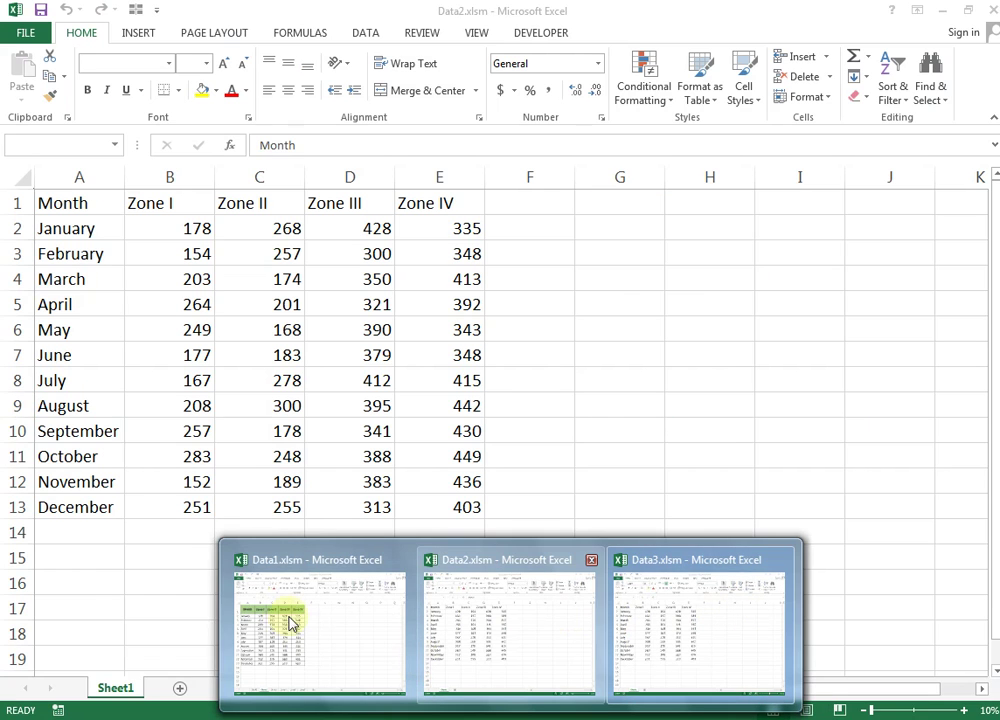
pyautogui.click(290, 623)
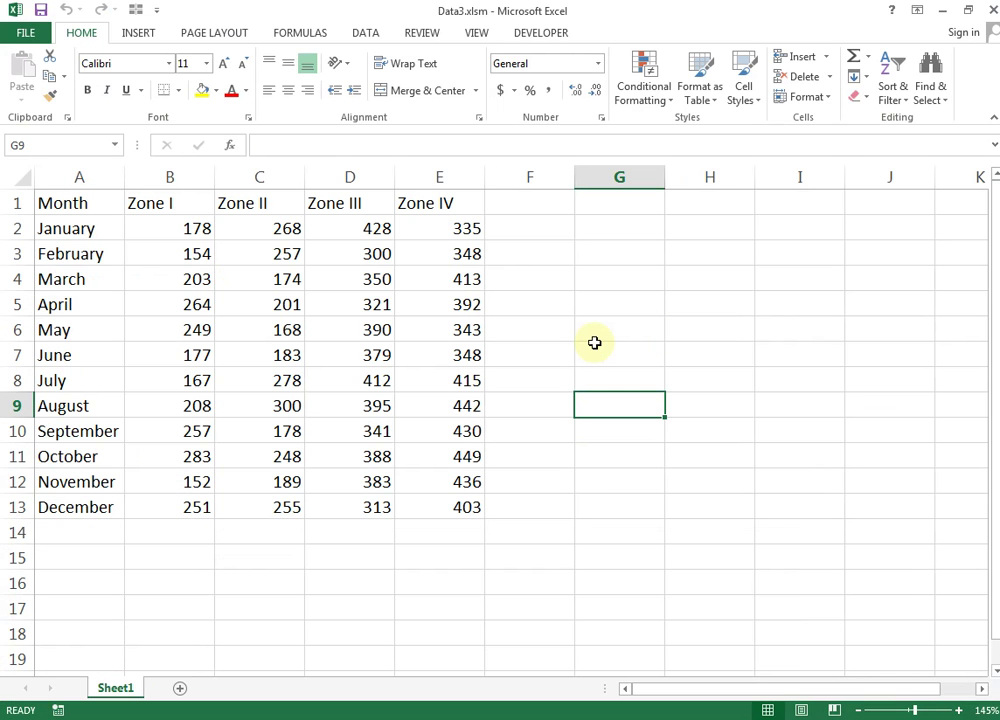